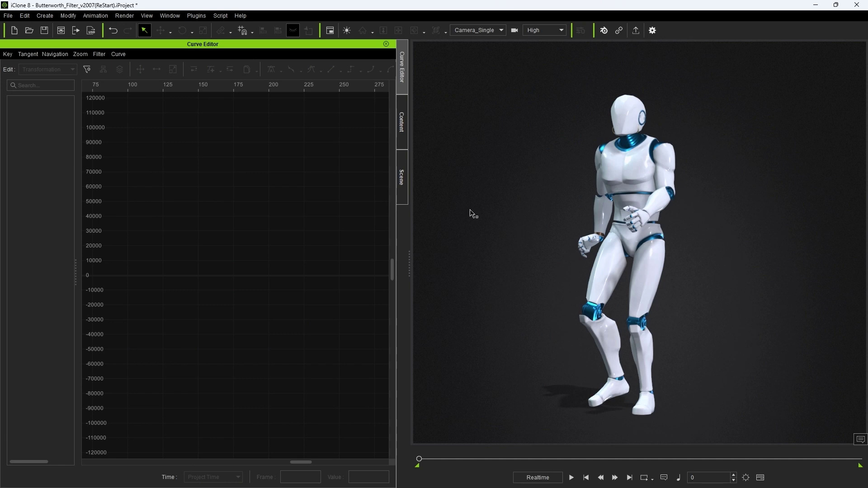
# Step: Show the Animation Layer panel, select the dummy character, and make its Base Motion layer the active one
pyautogui.click(171, 16)
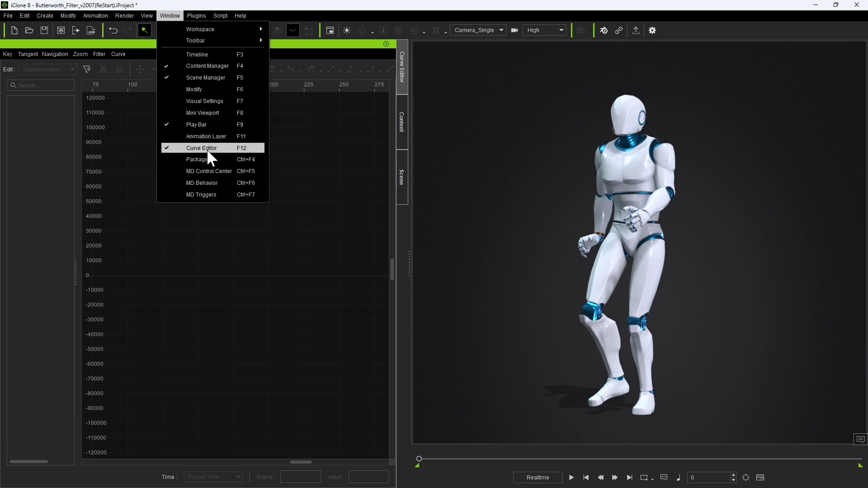
pyautogui.click(228, 136)
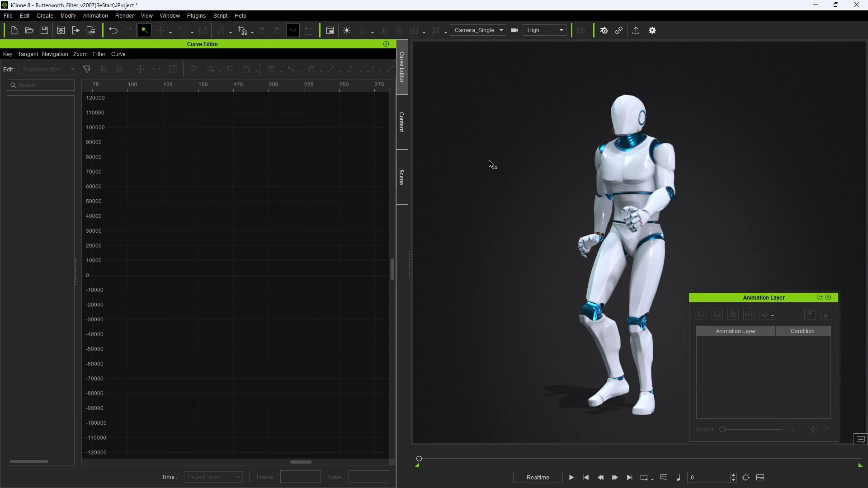
pyautogui.click(650, 193)
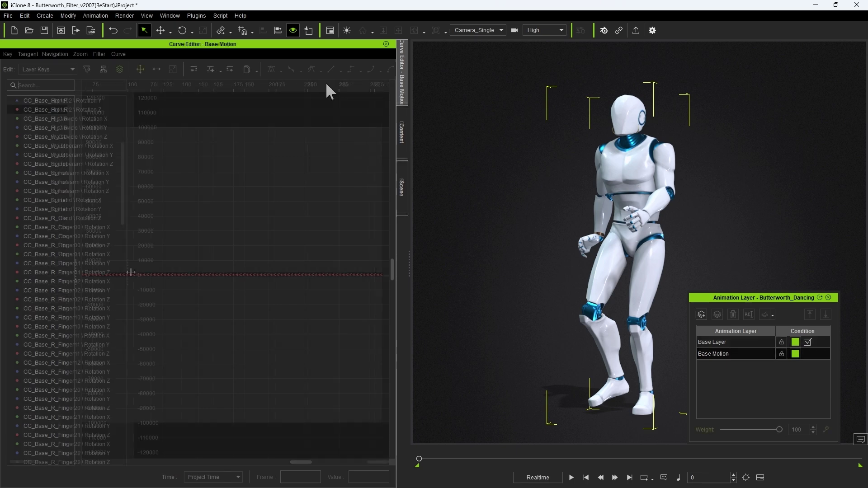
pyautogui.scroll(-10, 54, 253)
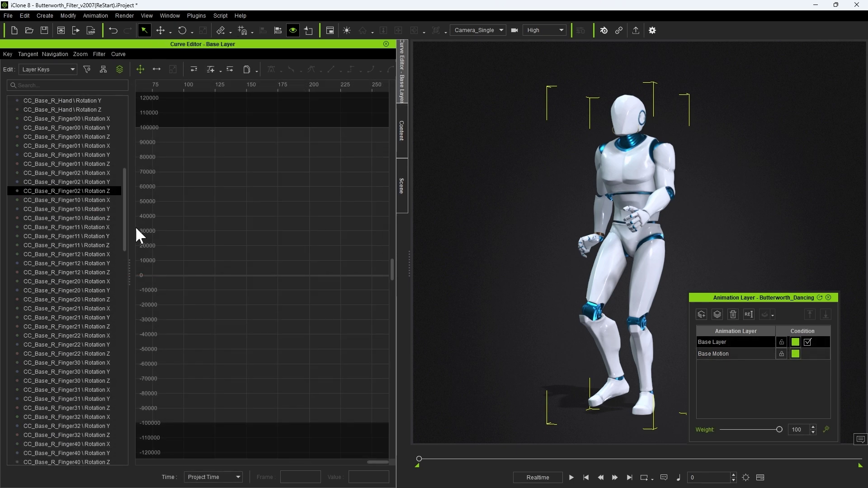
pyautogui.click(715, 352)
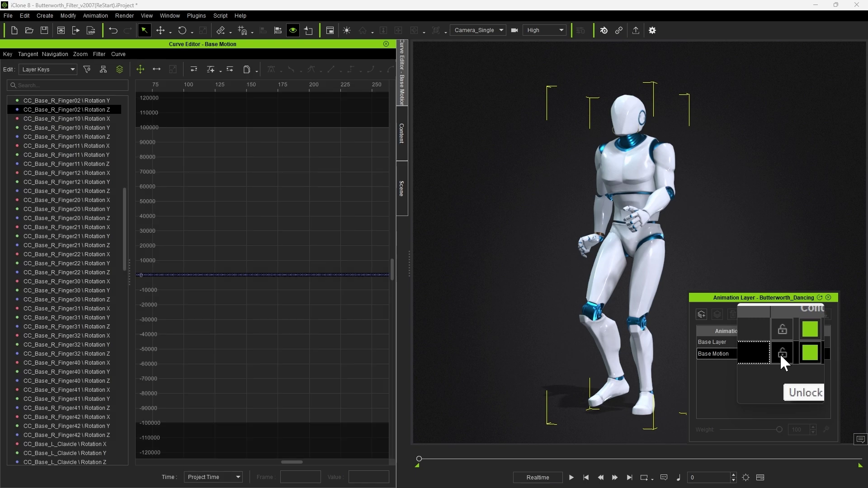
# Step: Examine the Base Motion rotation curves of the right hand, finger and forearm bones, including CC_Base_R_Forearm Rotation X
pyautogui.moveTo(50, 308); pyautogui.dragTo(44, 169)
pyautogui.scroll(3, 45, 169)
pyautogui.keyDown('shift'); pyautogui.click(59, 102); pyautogui.keyUp('shift')
pyautogui.scroll(2, 65, 169)
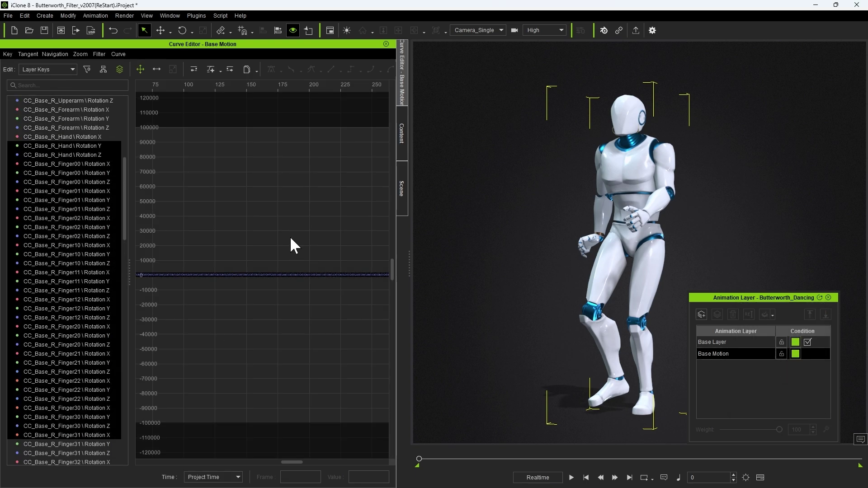
pyautogui.click(53, 122)
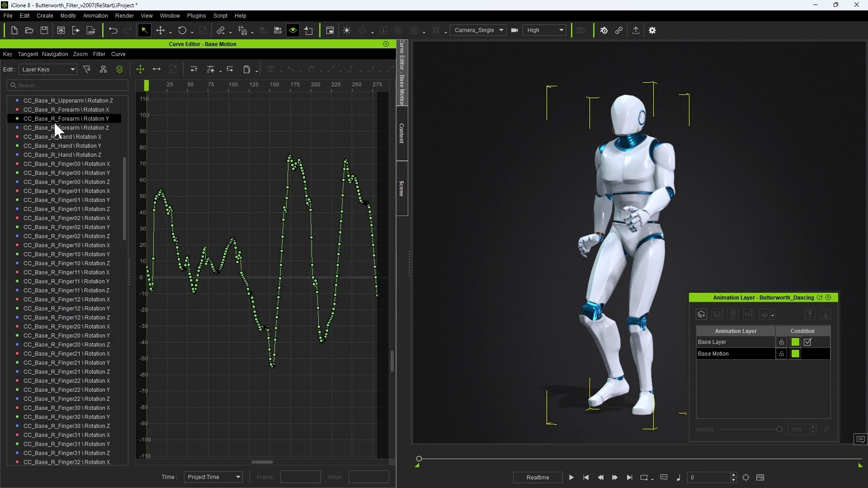
pyautogui.click(63, 221)
pyautogui.click(64, 283)
pyautogui.click(58, 128)
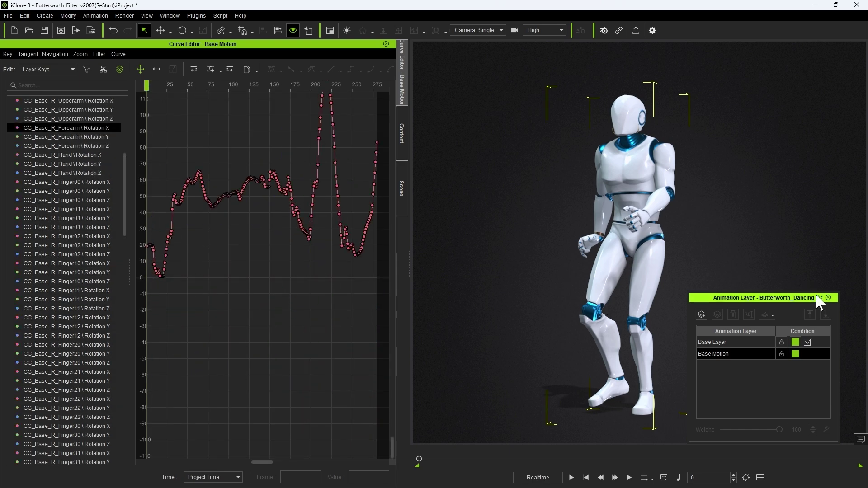
# Step: Close the Animation Layer panel and play back part of the character's dance motion
pyautogui.click(829, 298)
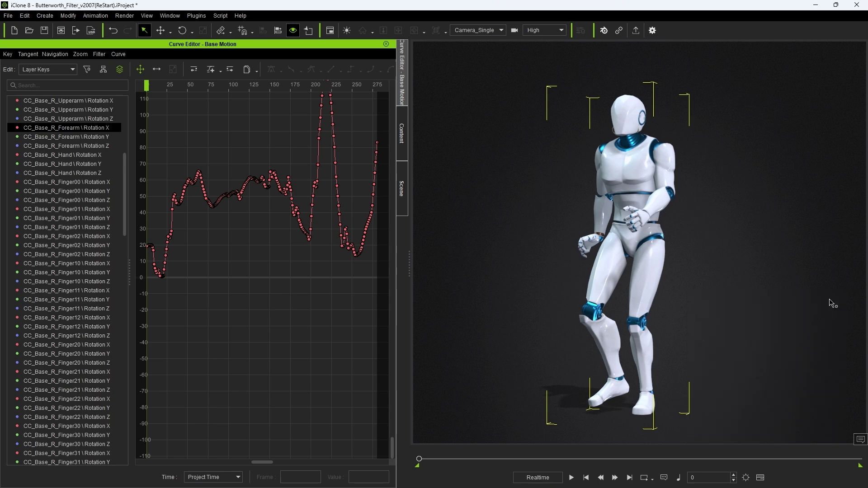
pyautogui.press('space')
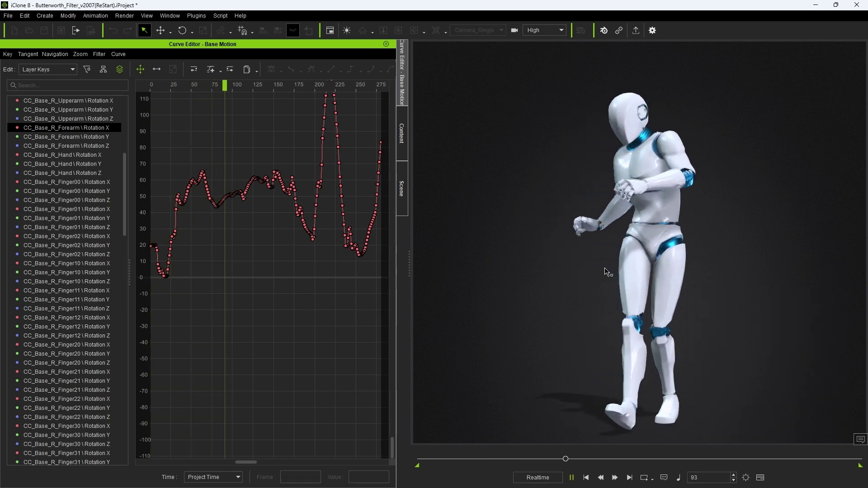
pyautogui.press('space')
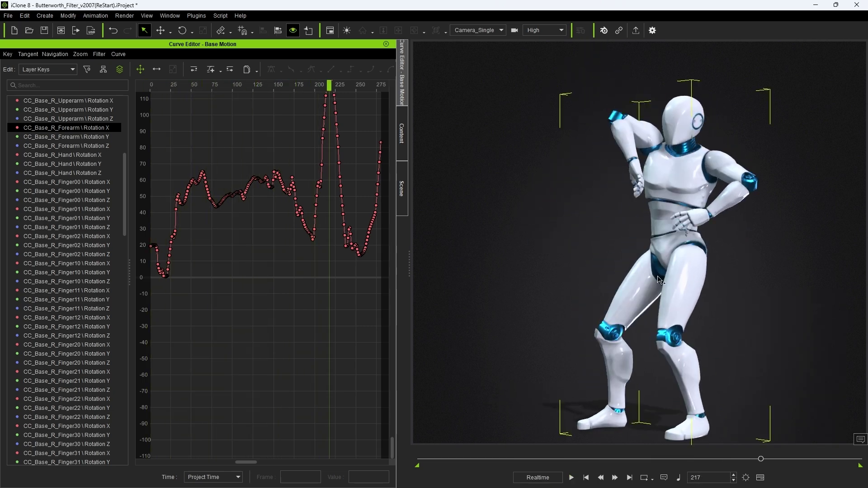
# Step: Start Edit Motion Layer for the character and show the motion trail of its hip
pyautogui.click(97, 15)
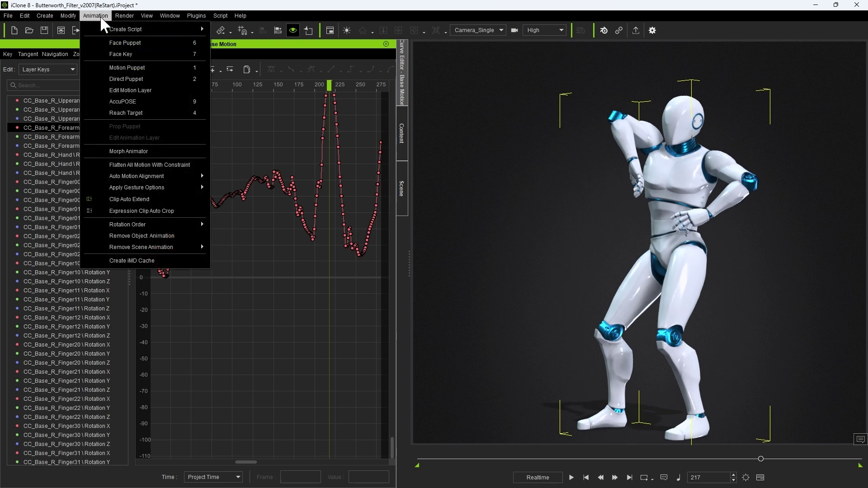
pyautogui.click(150, 91)
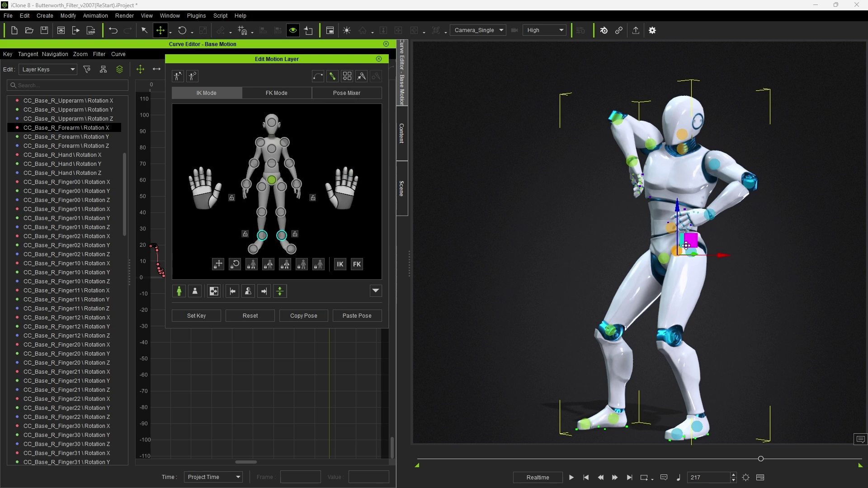
pyautogui.rightClick(675, 255)
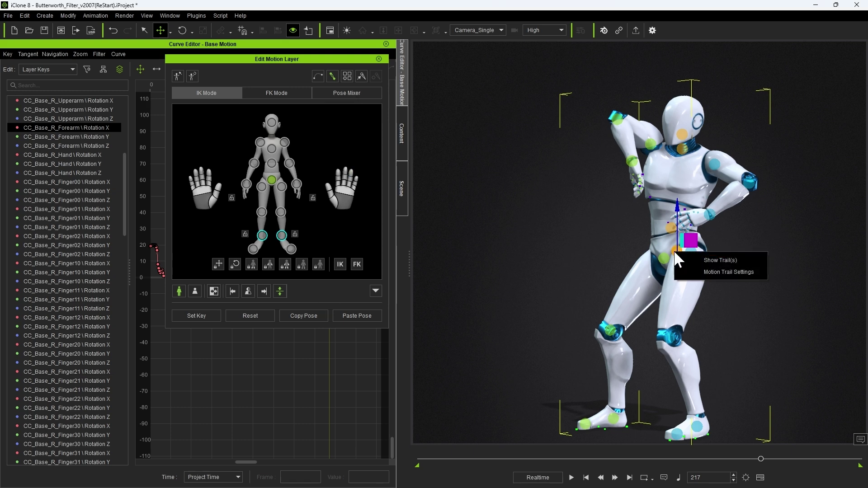
pyautogui.click(709, 259)
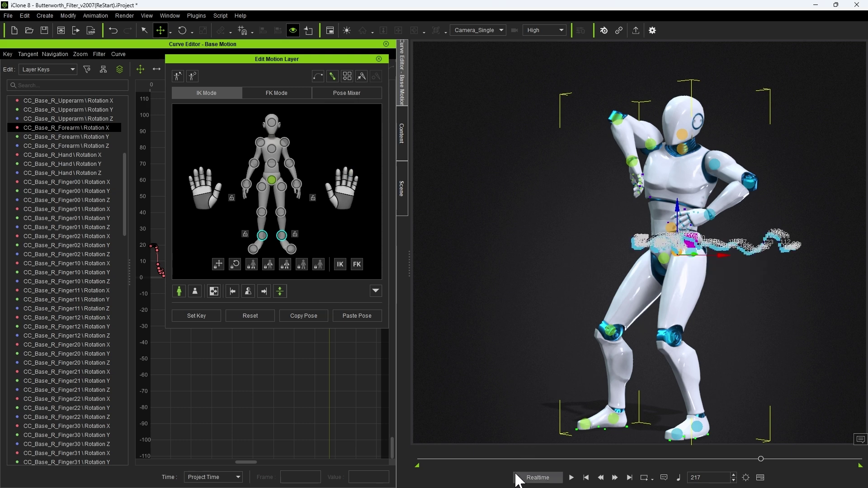
# Step: Return to frame 0 and turn off Label Keyframes and Plot Tween Frames in the motion trail settings
pyautogui.moveTo(441, 459); pyautogui.dragTo(412, 454)
pyautogui.click(321, 75)
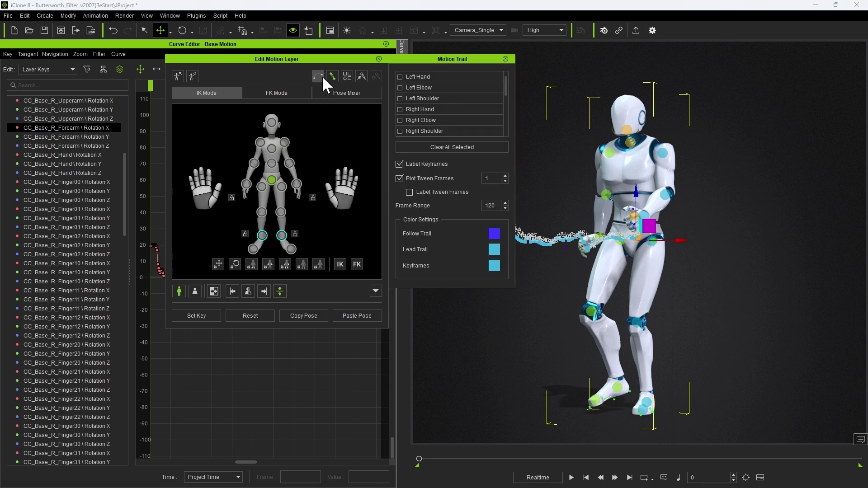
pyautogui.click(416, 164)
pyautogui.click(431, 178)
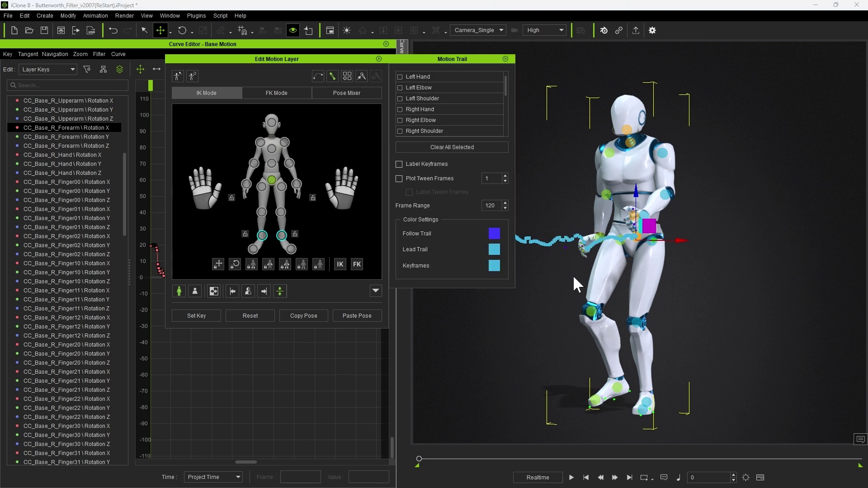
pyautogui.click(505, 59)
# Step: Scrub through the motion, select the hip, and display its CC_Base_Hip Position Z curve fitted in the graph
pyautogui.moveTo(419, 459); pyautogui.dragTo(544, 459)
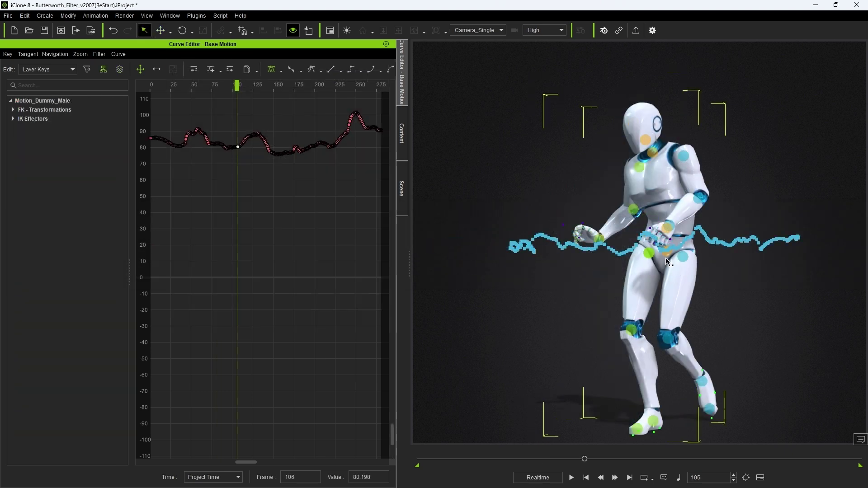
pyautogui.click(666, 261)
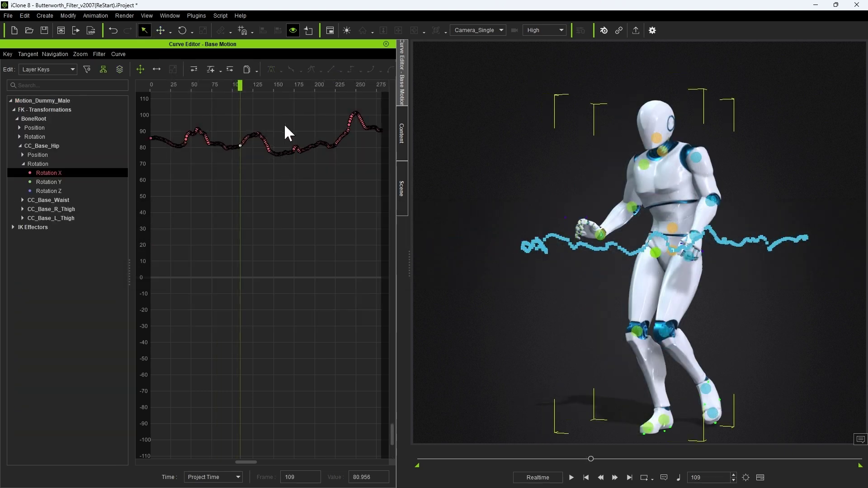
pyautogui.click(23, 155)
pyautogui.click(44, 181)
pyautogui.press('f')
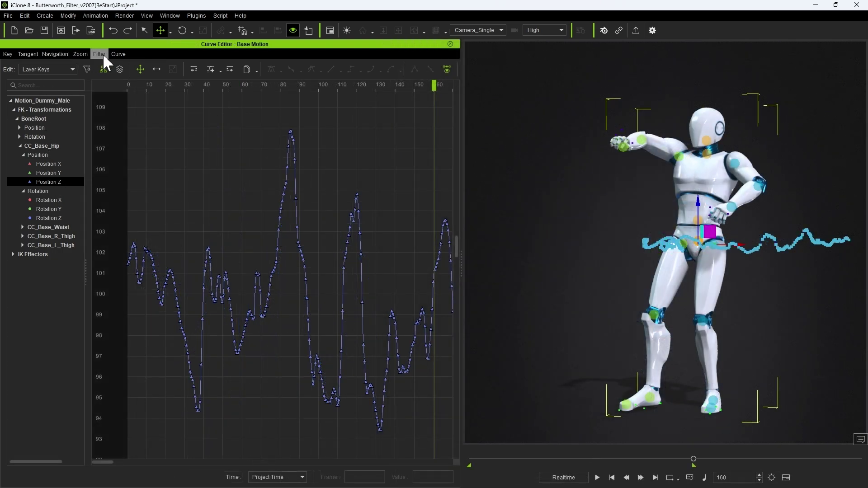
# Step: Preview the Smooth filter on the hip's Position Z curve with a Smooth Factor of 14
pyautogui.click(99, 54)
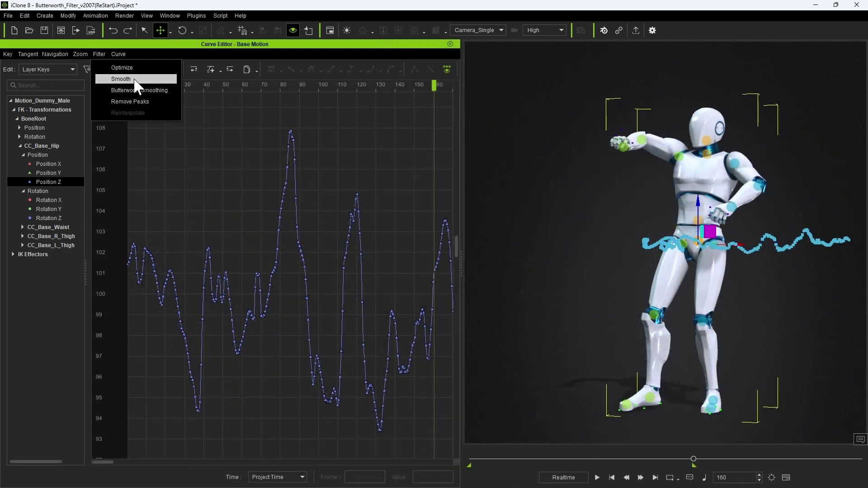
pyautogui.click(120, 80)
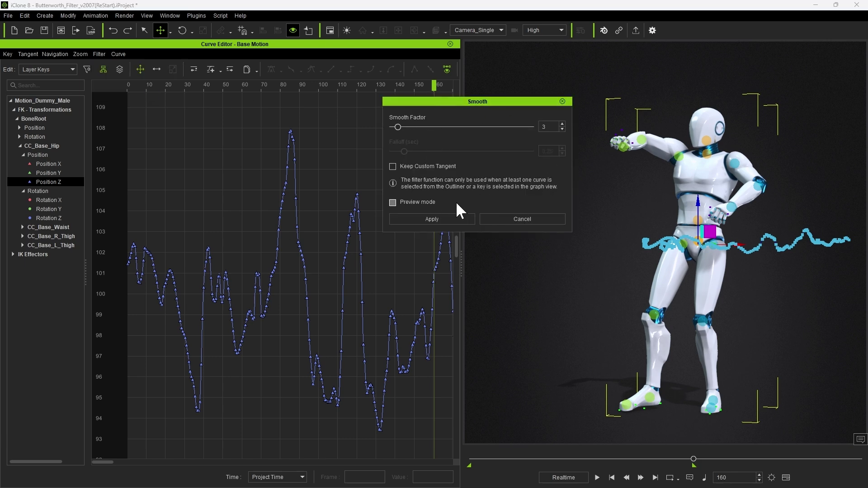
pyautogui.click(393, 202)
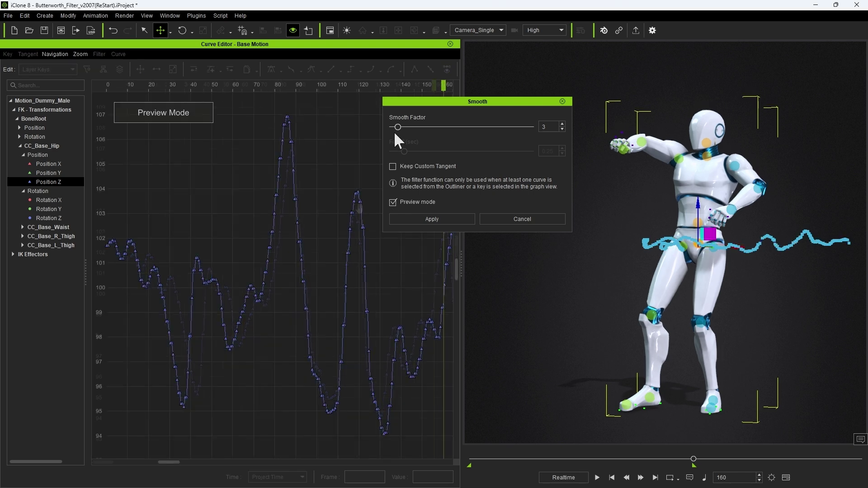
pyautogui.moveTo(397, 127); pyautogui.dragTo(430, 127)
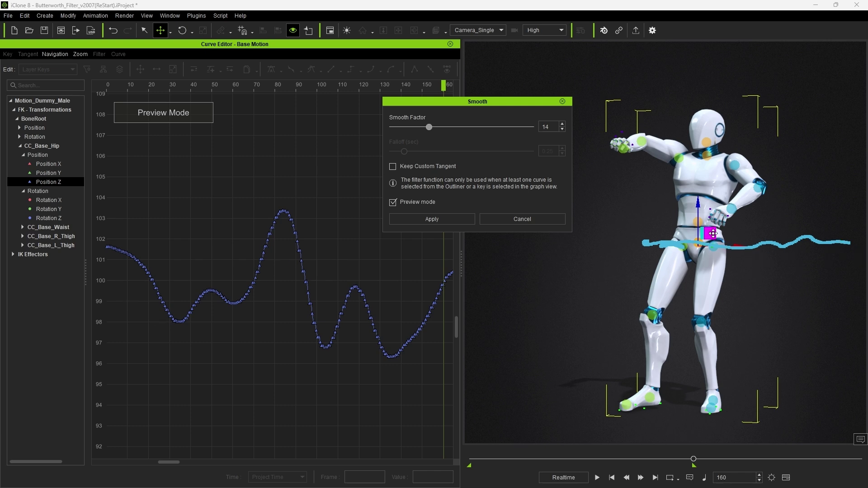
# Step: Compare the smoothed hip curve and motion with the original, and cancel the Smooth filter
pyautogui.click(392, 202)
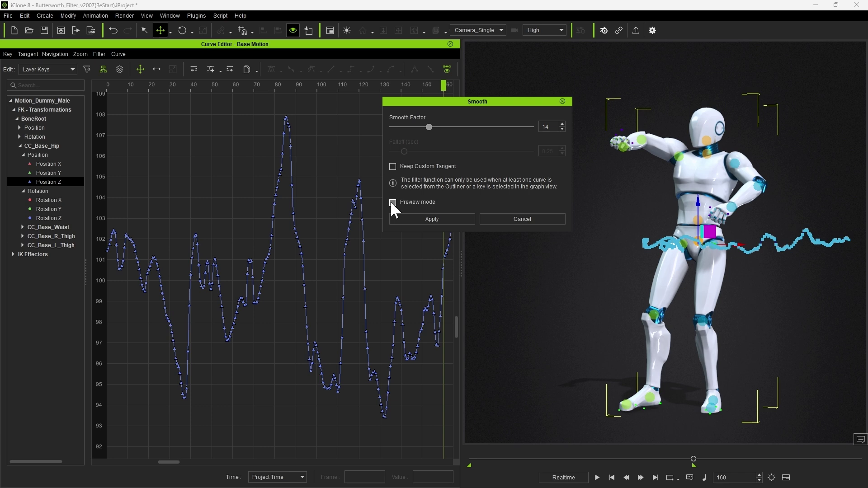
pyautogui.click(392, 202)
pyautogui.click(596, 478)
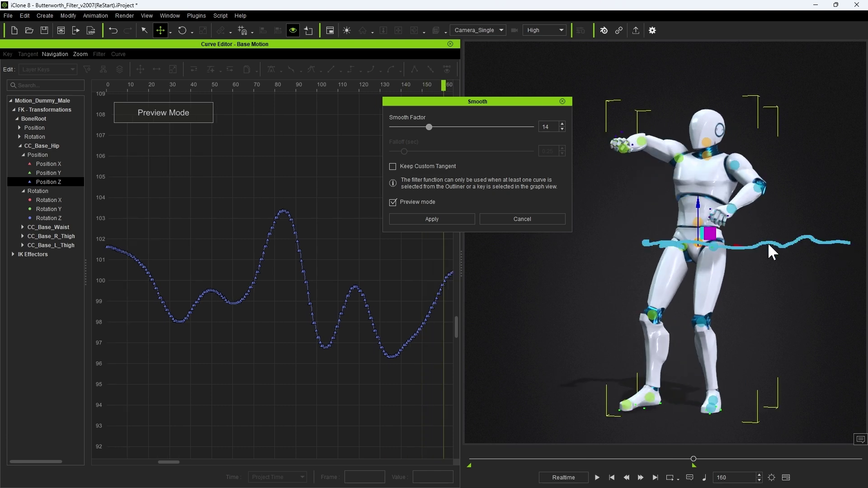
pyautogui.click(522, 219)
# Step: Preview Butterworth Smoothing on the hip's Position Z curve, lower the cut-off to 10 Hz, and compare it with the original
pyautogui.click(100, 54)
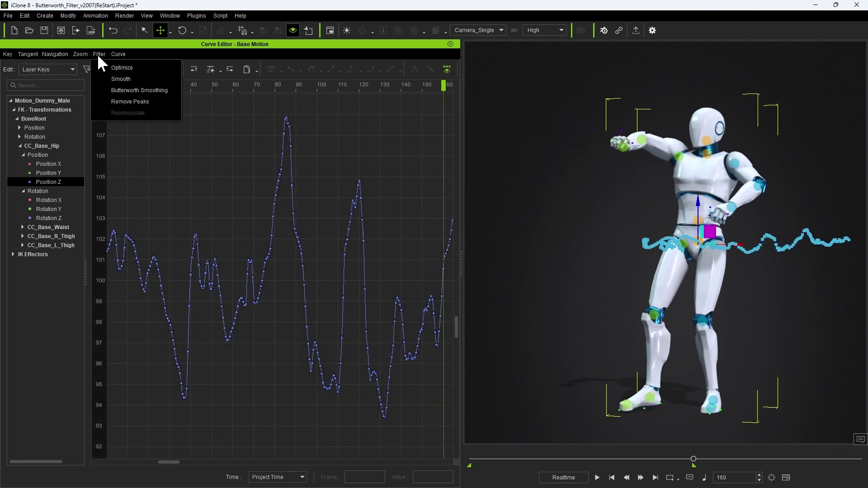
pyautogui.click(167, 91)
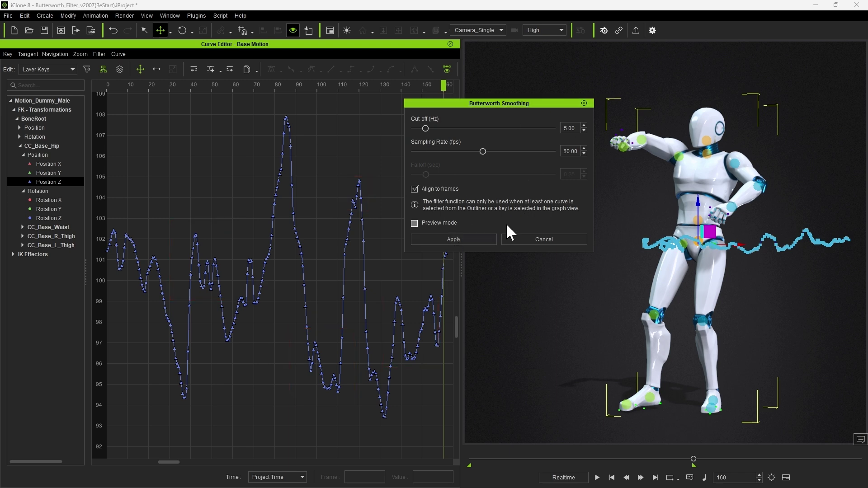
pyautogui.click(422, 222)
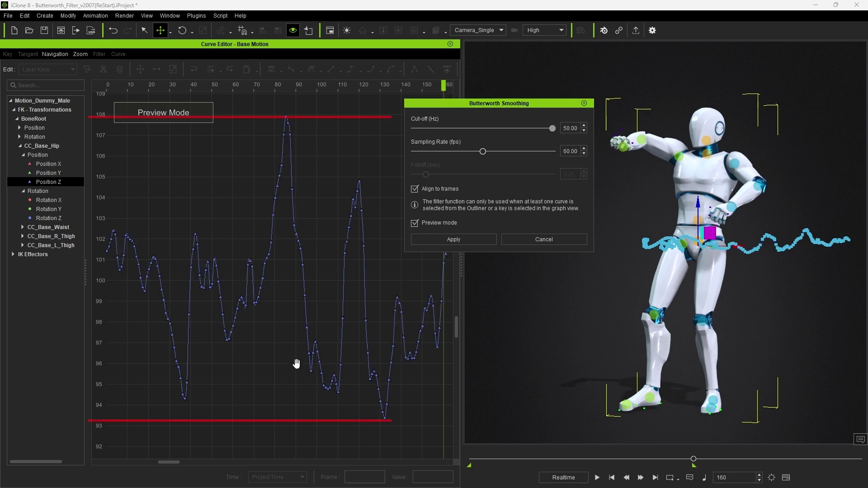
pyautogui.moveTo(542, 127)
pyautogui.mouseDown()
pyautogui.moveTo(431, 130)
pyautogui.moveTo(443, 127)
pyautogui.mouseUp()
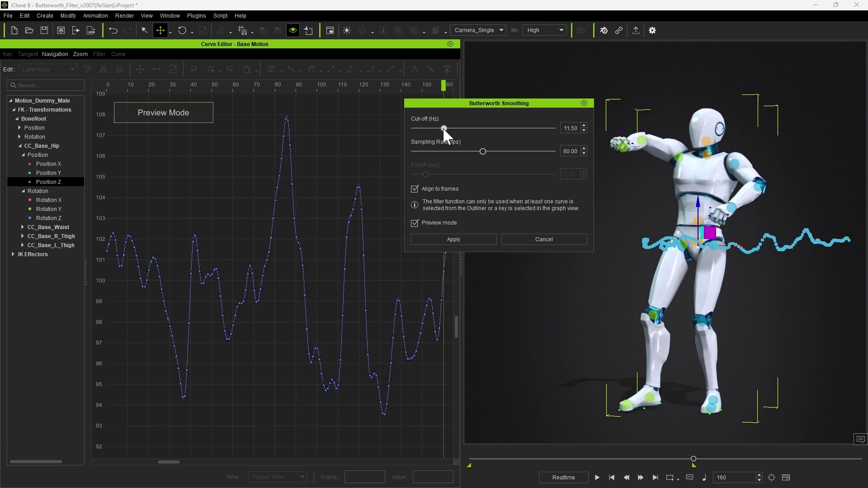
pyautogui.click(417, 224)
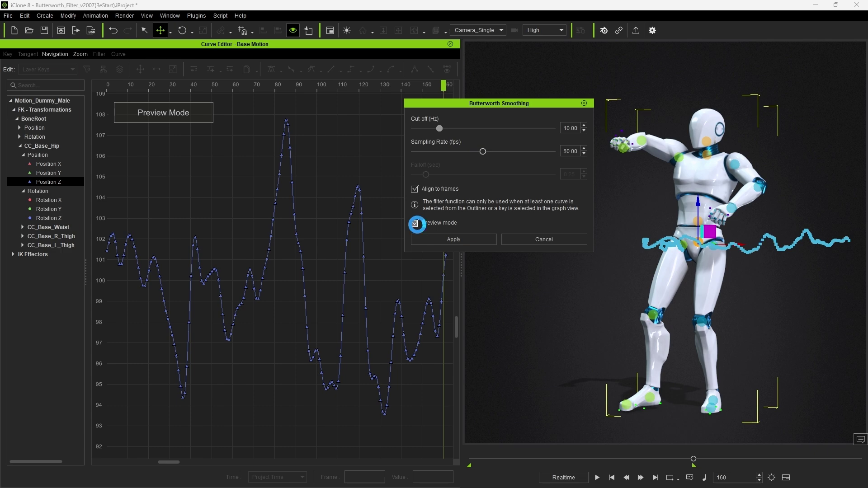
pyautogui.click(415, 223)
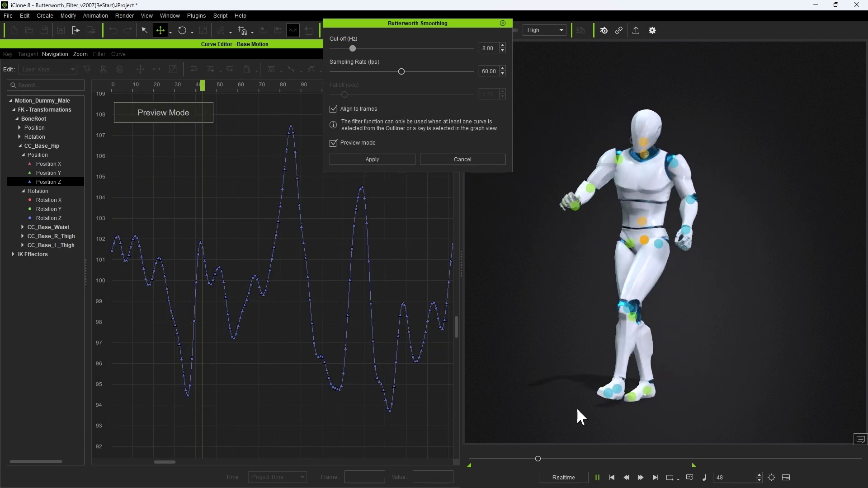
# Step: Stop the playback and try a Butterworth cut-off of 1.50 Hz on the hip curve before raising it again
pyautogui.press('space')
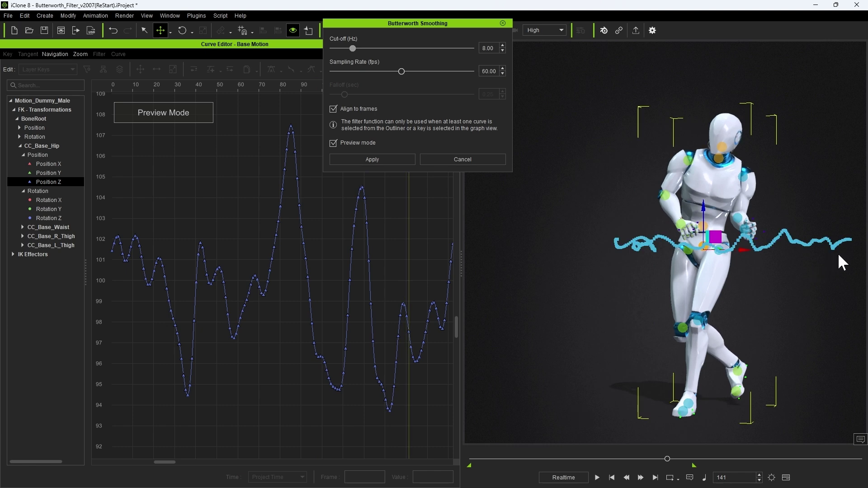
pyautogui.moveTo(353, 49); pyautogui.dragTo(334, 48)
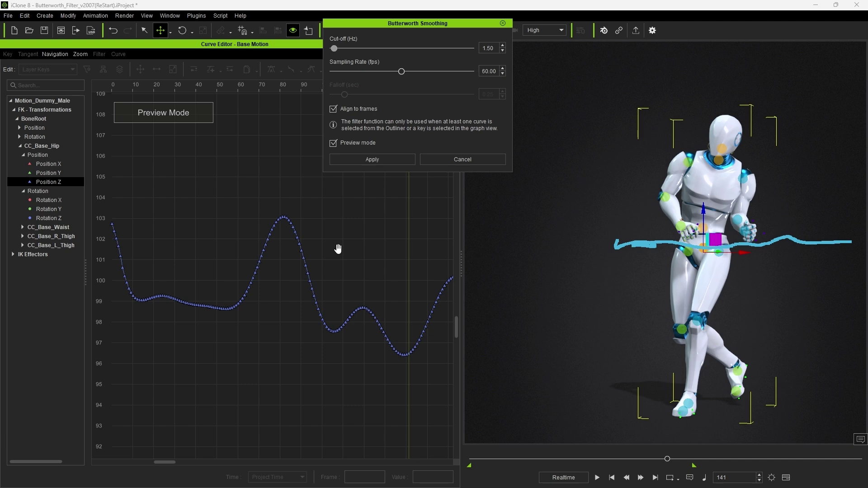
pyautogui.moveTo(335, 48); pyautogui.dragTo(357, 49)
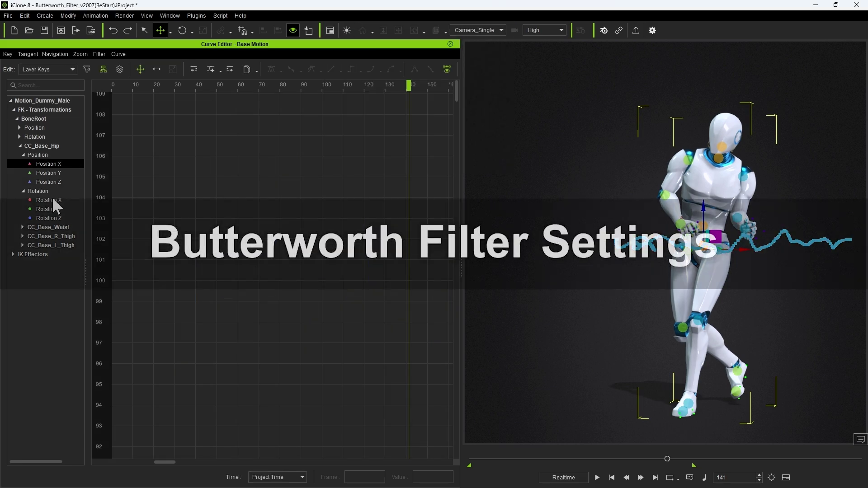
# Step: Show only the hip's Rotation Y curve framed in the graph and open Butterworth Smoothing for it
pyautogui.press('f')
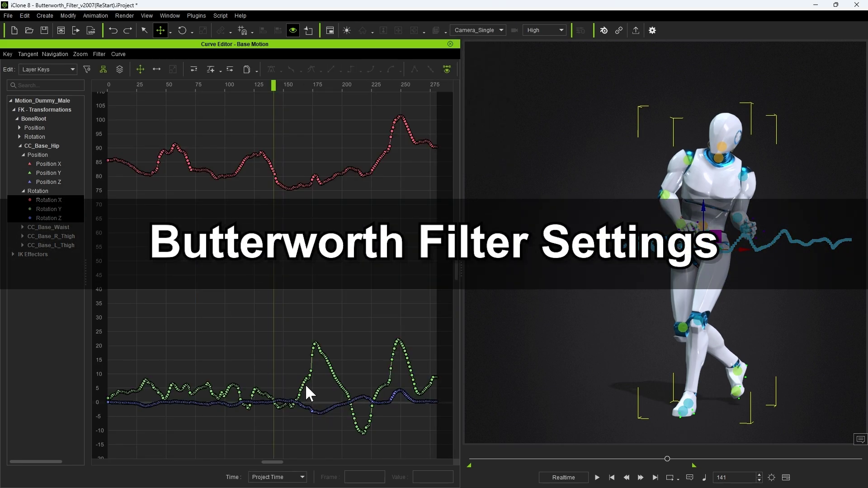
pyautogui.click(53, 208)
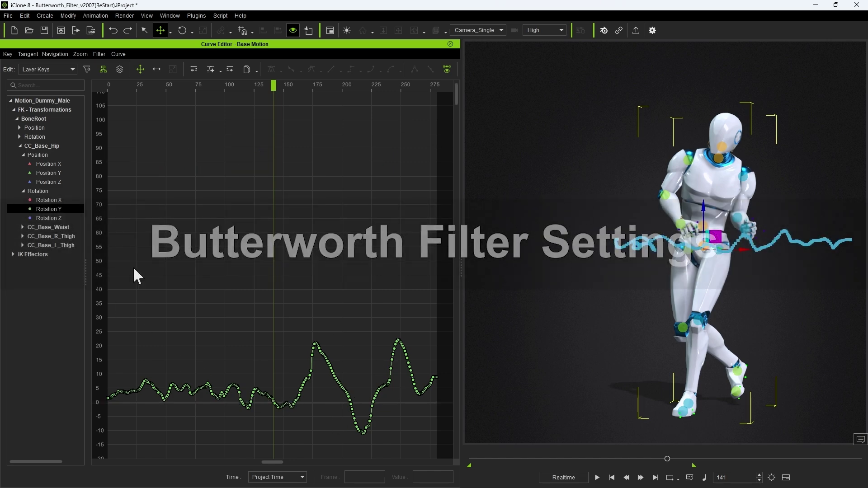
pyautogui.press('f')
pyautogui.click(99, 54)
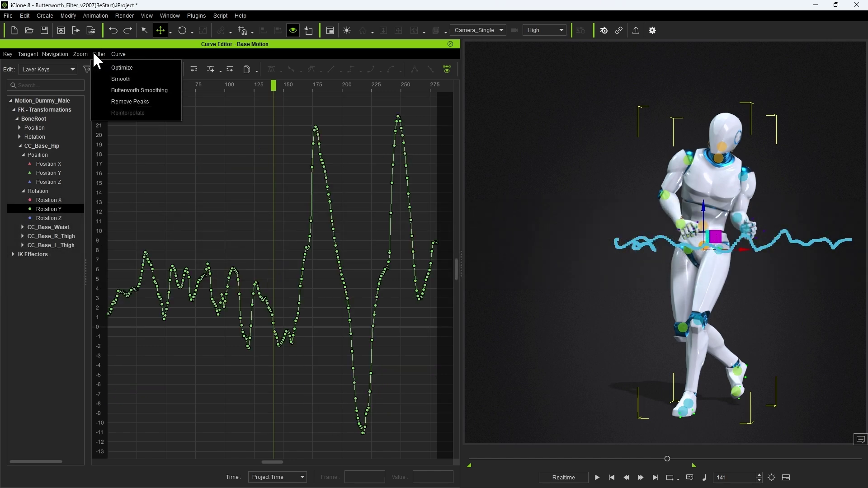
pyautogui.click(130, 94)
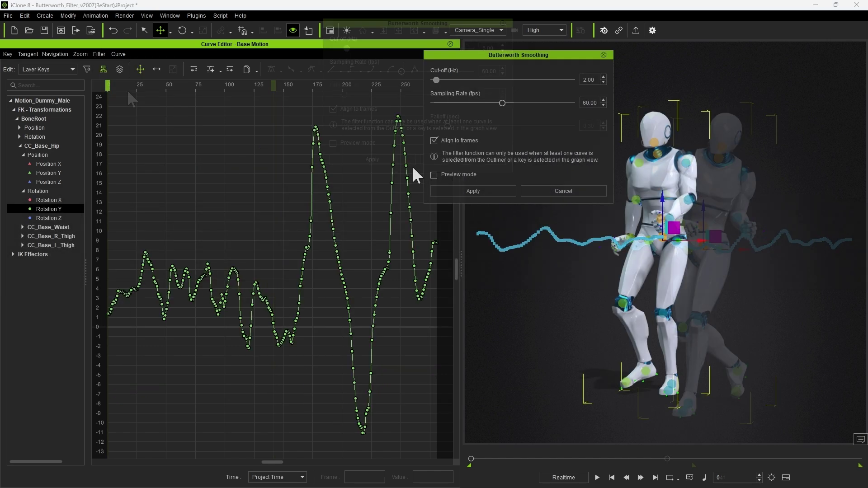
# Step: Select the Rotation Y keys from about frame 45 to 170 and preview Butterworth Smoothing with a 0.00 sec falloff
pyautogui.moveTo(161, 197); pyautogui.dragTo(307, 360)
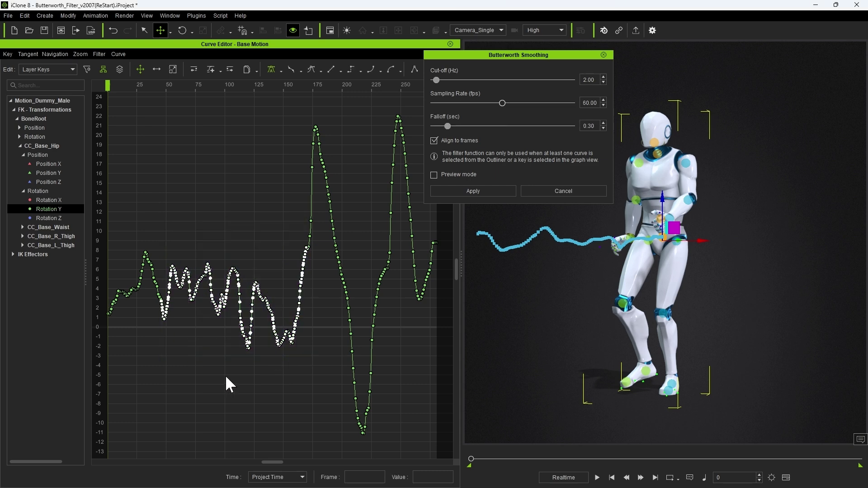
pyautogui.click(445, 174)
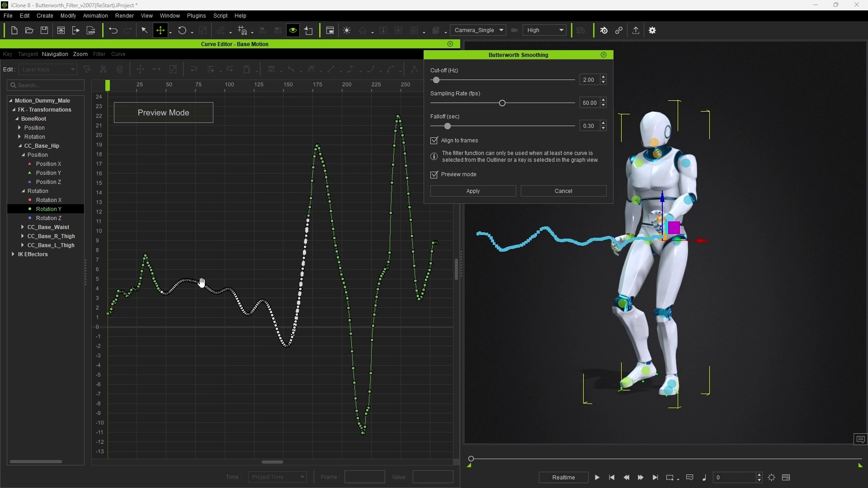
pyautogui.moveTo(448, 127); pyautogui.dragTo(433, 127)
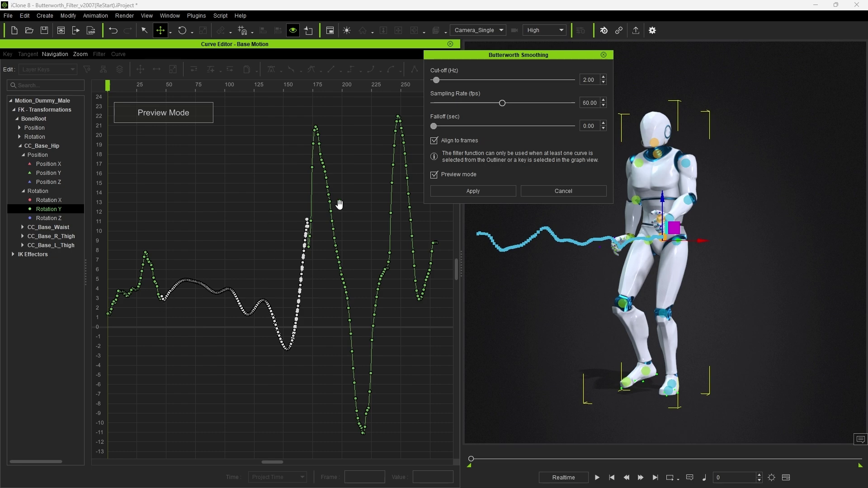
pyautogui.scroll(5, 307, 232)
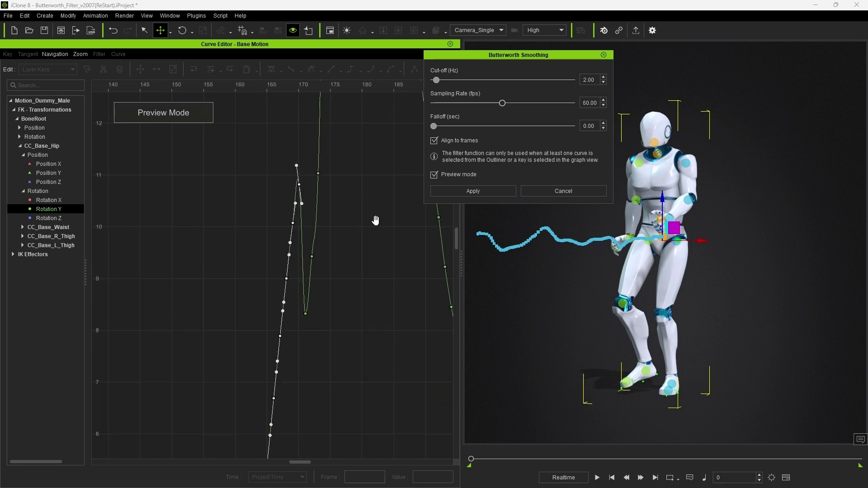
pyautogui.scroll(-4, 267, 316)
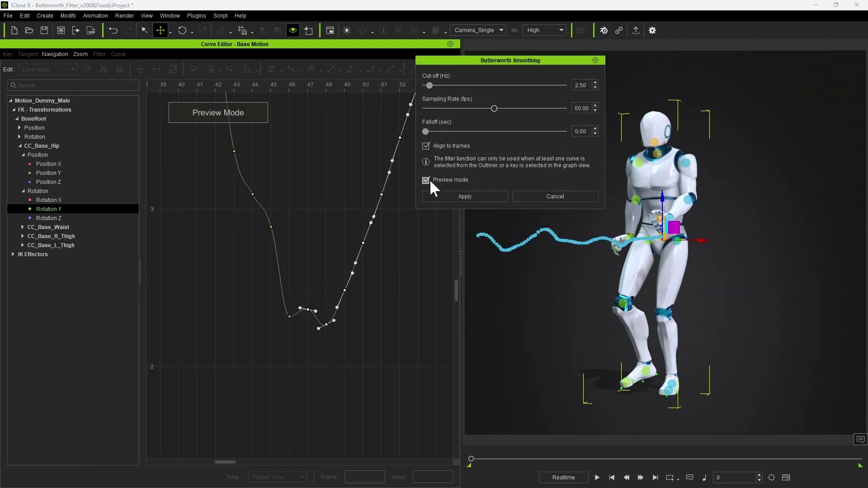
# Step: Turn off the preview, extend the key selection back to about frame 45, and preview the filter again
pyautogui.click(426, 180)
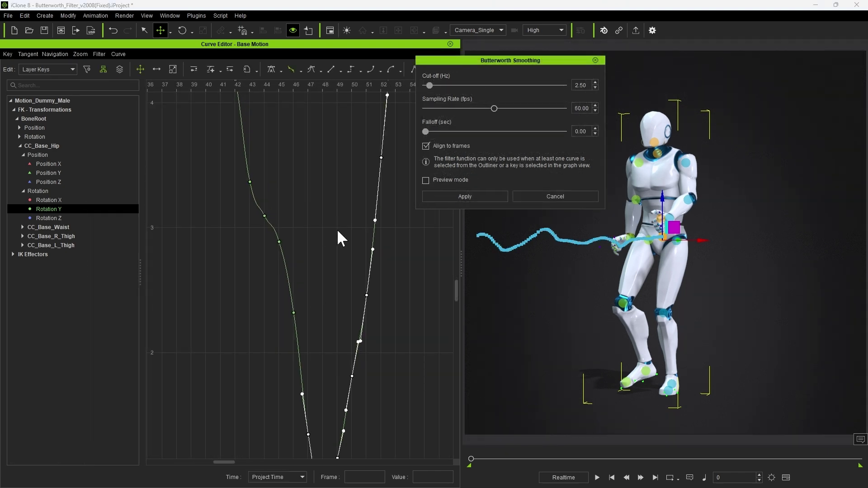
pyautogui.moveTo(340, 224); pyautogui.dragTo(273, 358)
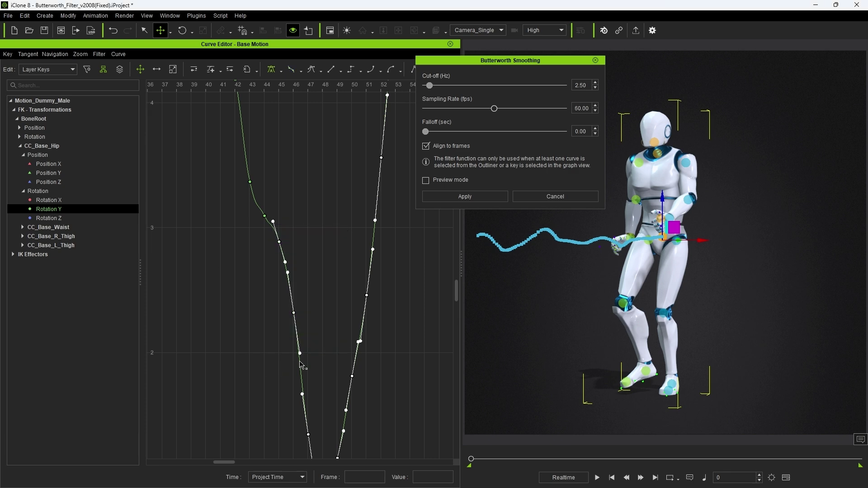
pyautogui.click(426, 180)
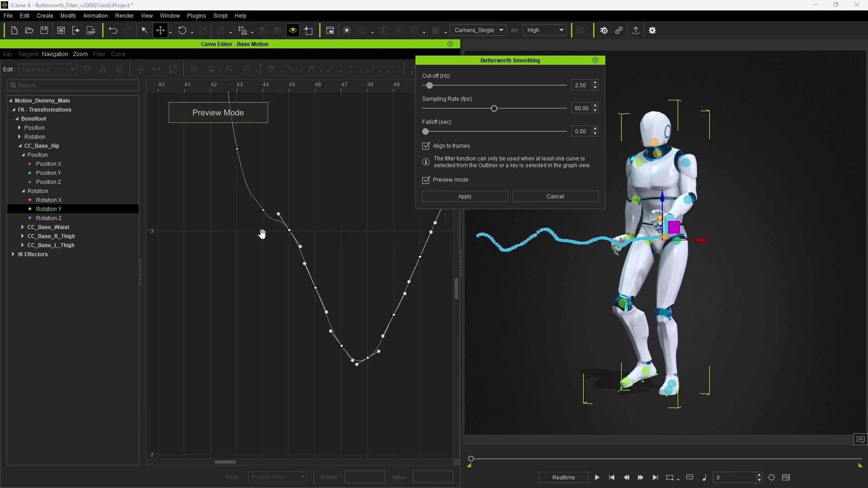
pyautogui.scroll(2, 262, 233)
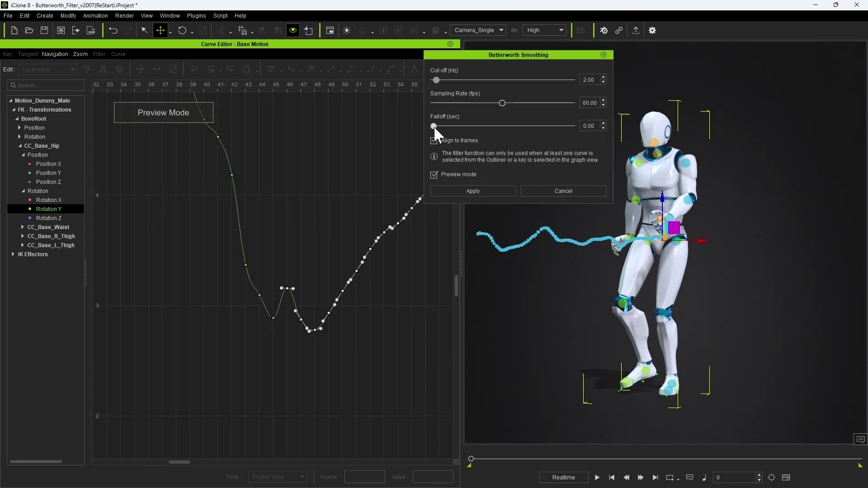
# Step: Set the falloff to 0.30 sec, inspect the curve at the start of the selected keys, and try raising the falloff from 0.00
pyautogui.moveTo(433, 125); pyautogui.dragTo(448, 126)
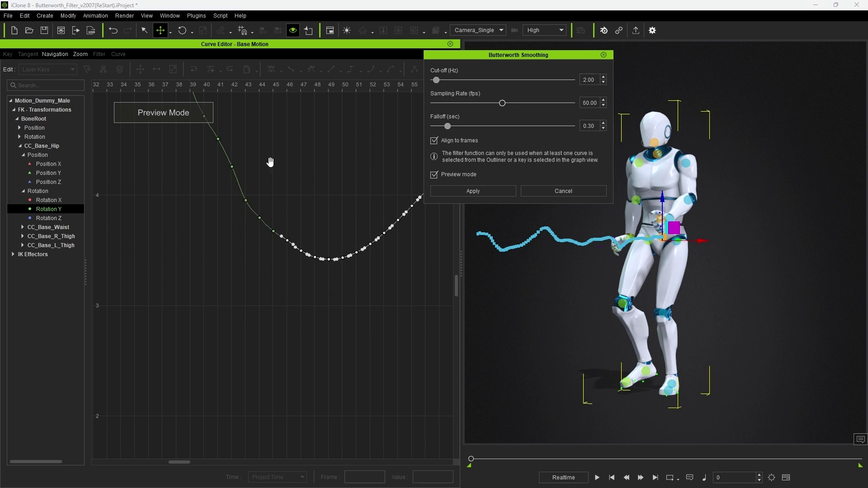
pyautogui.moveTo(270, 163); pyautogui.dragTo(382, 287)
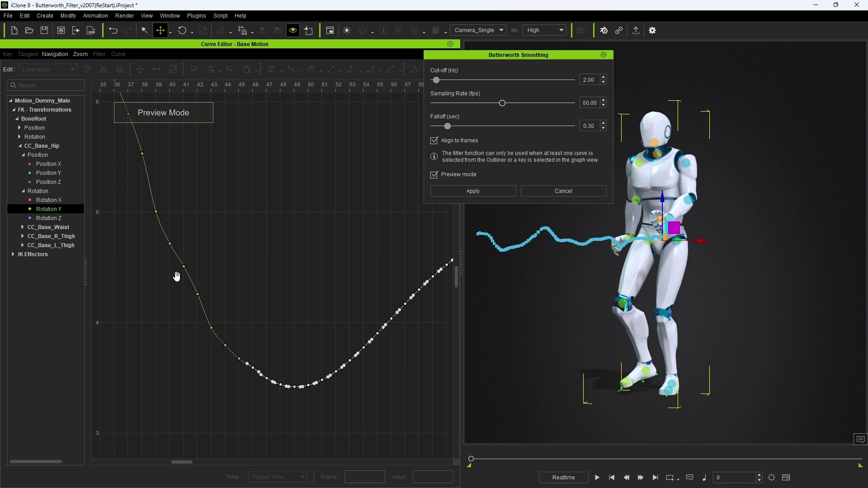
pyautogui.moveTo(346, 374); pyautogui.dragTo(380, 343)
pyautogui.moveTo(380, 343); pyautogui.dragTo(347, 339)
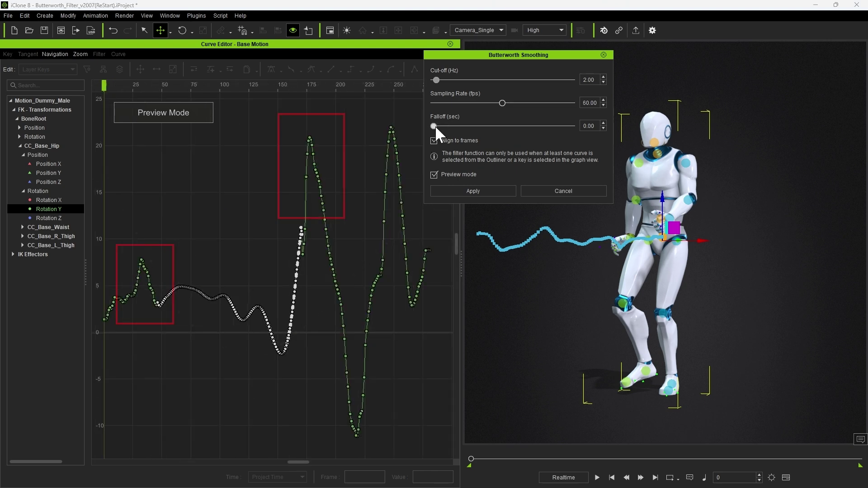
pyautogui.moveTo(435, 126); pyautogui.dragTo(459, 129)
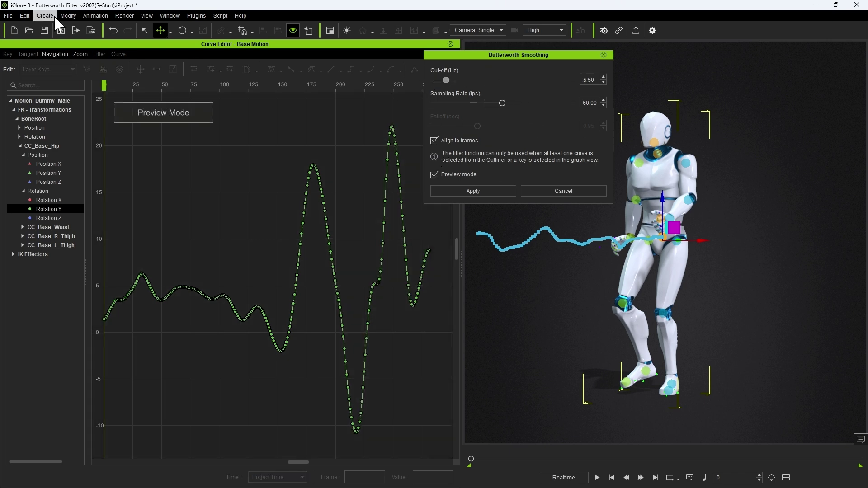
# Step: Open the project settings to check the frame rate, and set the Butterworth sampling rate to 24 fps
pyautogui.click(24, 16)
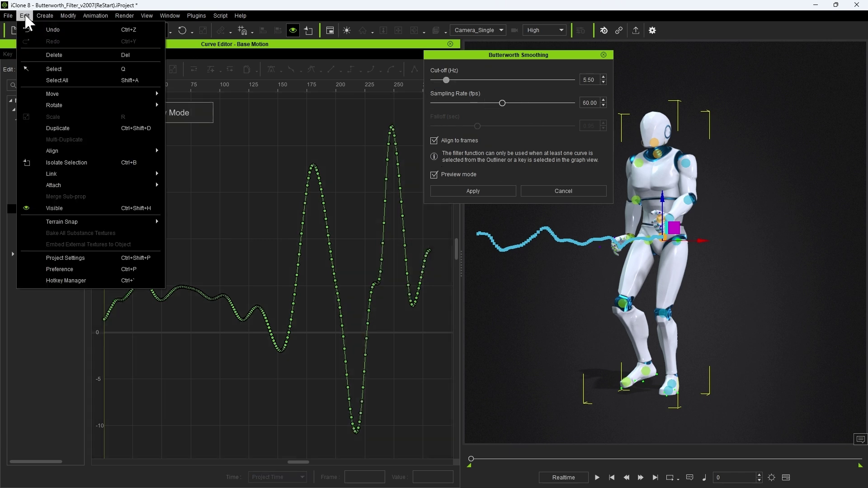
pyautogui.click(95, 260)
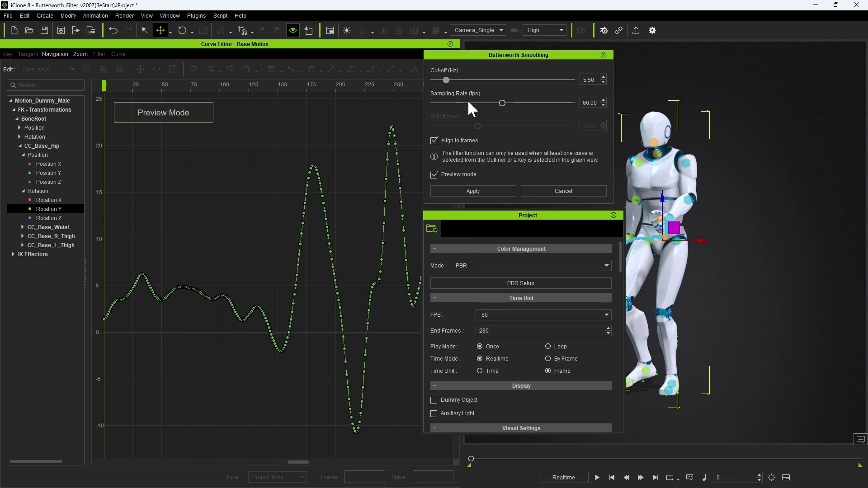
pyautogui.doubleClick(590, 102)
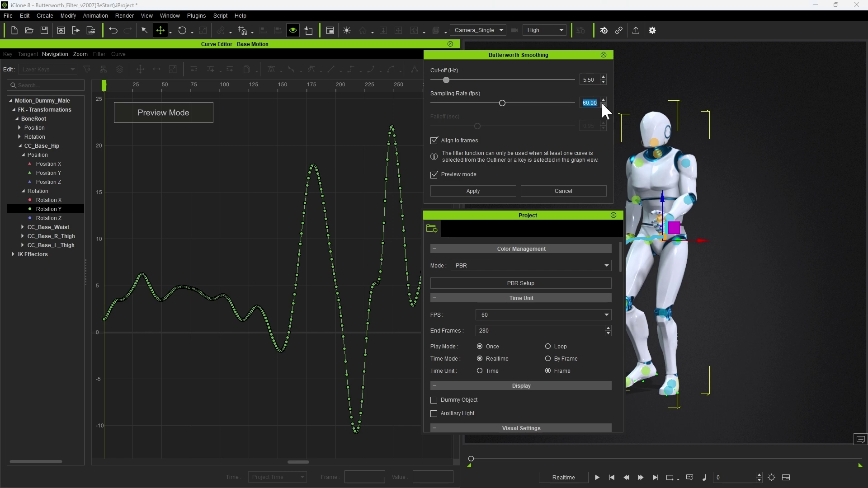
pyautogui.write('24')
pyautogui.press('Return')
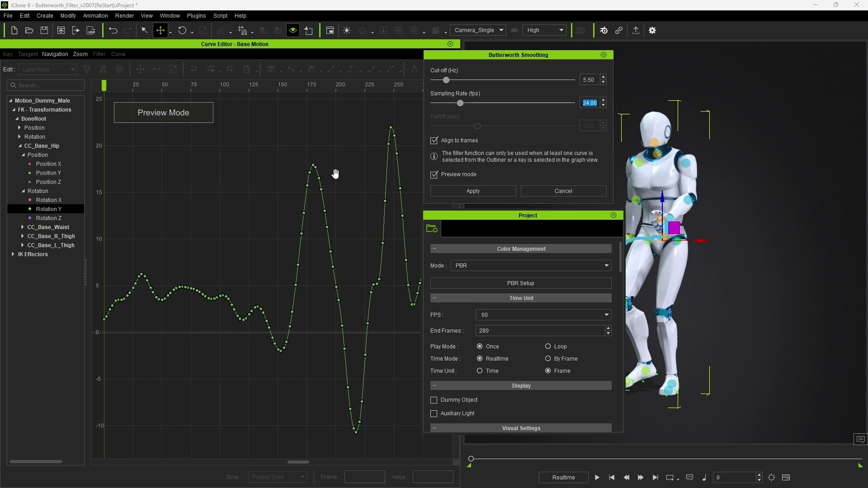
# Step: Lower the sampling rate to 15.50 fps and further, and scrub the timeline to about frame 178
pyautogui.moveTo(461, 103); pyautogui.dragTo(450, 104)
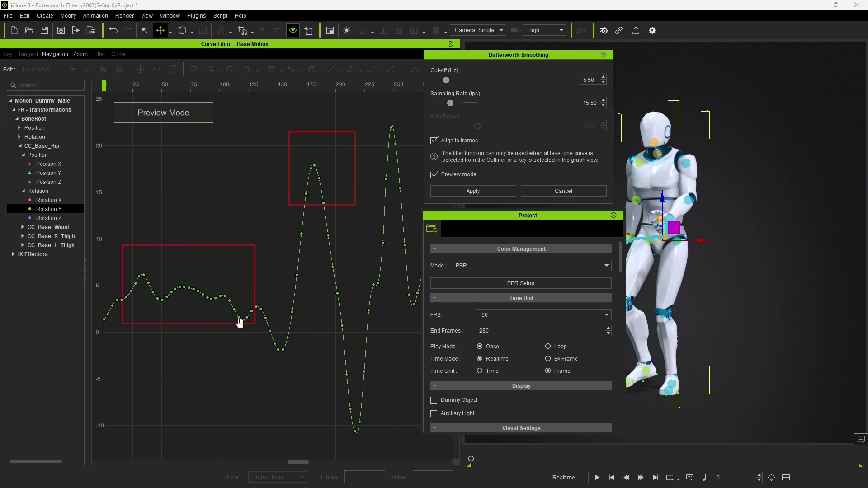
pyautogui.moveTo(451, 104); pyautogui.dragTo(434, 104)
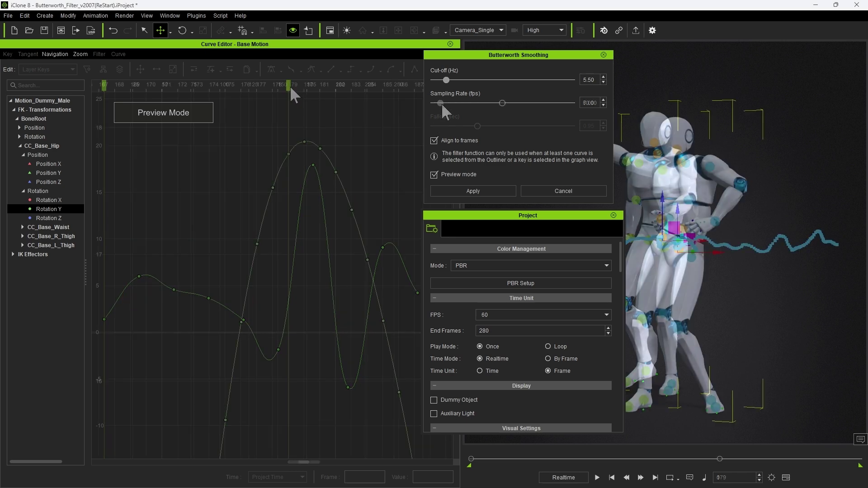
pyautogui.moveTo(357, 93); pyautogui.dragTo(285, 89)
# Step: Turn off Align to frames, set the sampling rate to 15 fps, and scrub to frame 184 to check the key positions
pyautogui.click(432, 140)
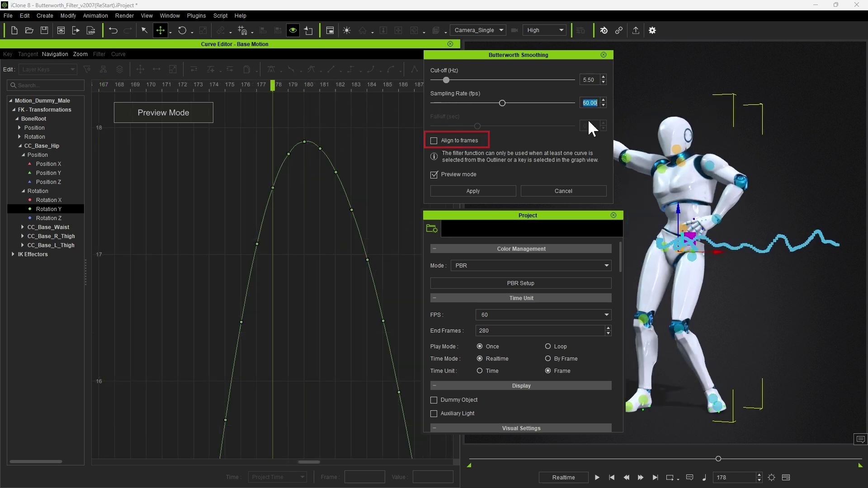
pyautogui.doubleClick(590, 103)
pyautogui.write('15')
pyautogui.press('Return')
pyautogui.scroll(-5, 293, 192)
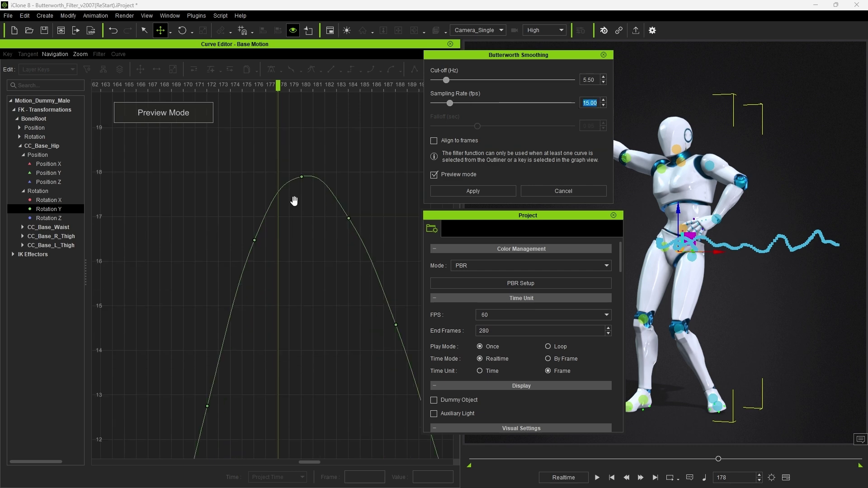
pyautogui.click(252, 88)
pyautogui.moveTo(251, 88); pyautogui.dragTo(349, 90)
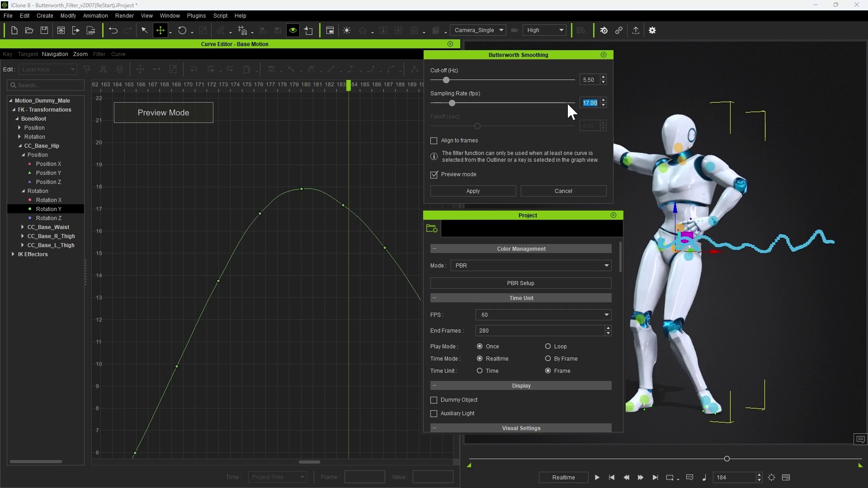
# Step: Try sampling rates of 17.00 and 18.50 fps without frame alignment, and scrub back to frame 178 to check the keys
pyautogui.moveTo(449, 102); pyautogui.dragTo(453, 103)
pyautogui.moveTo(316, 86); pyautogui.dragTo(241, 93)
pyautogui.scroll(2, 320, 164)
pyautogui.scroll(1, 320, 164)
pyautogui.click(435, 140)
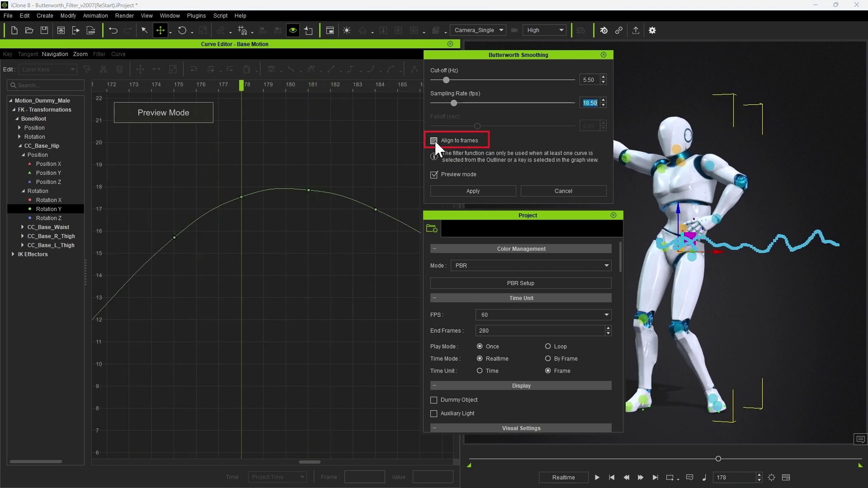
# Step: Raise the sampling rate to 77 fps, scrub to frame 177, and turn Align to frames back on
pyautogui.moveTo(455, 102); pyautogui.dragTo(572, 100)
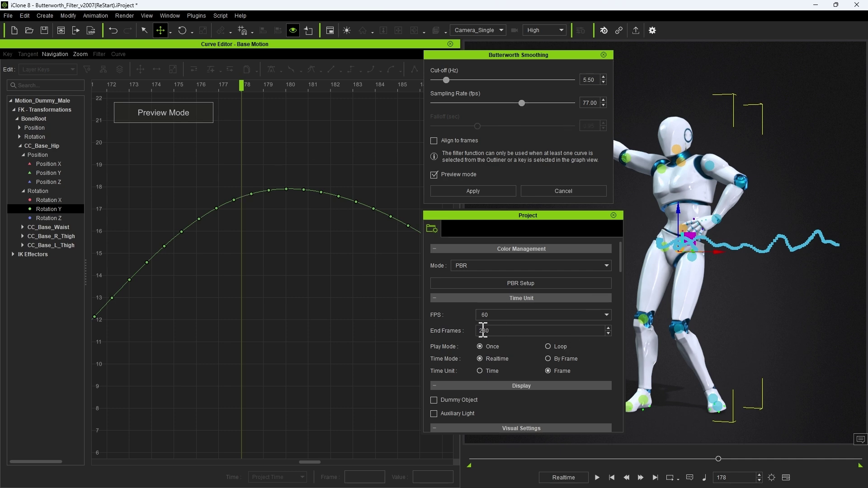
pyautogui.moveTo(270, 86)
pyautogui.mouseDown()
pyautogui.moveTo(183, 91)
pyautogui.moveTo(267, 107)
pyautogui.moveTo(219, 104)
pyautogui.mouseUp()
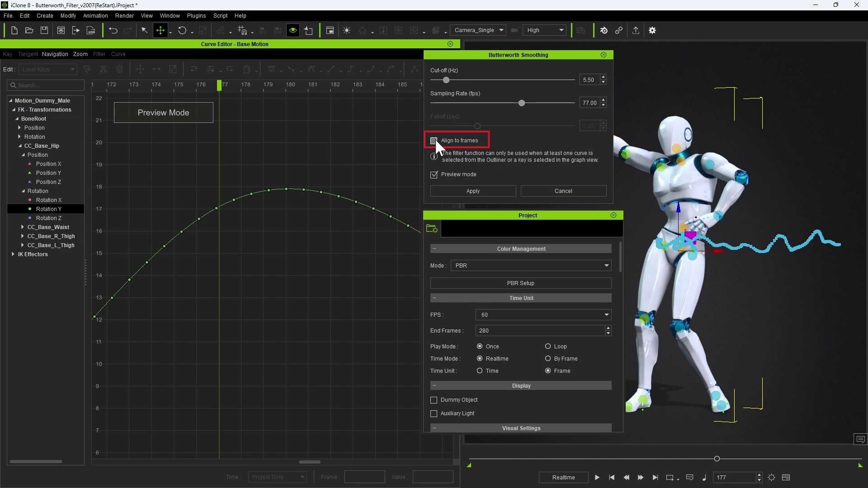
pyautogui.click(435, 140)
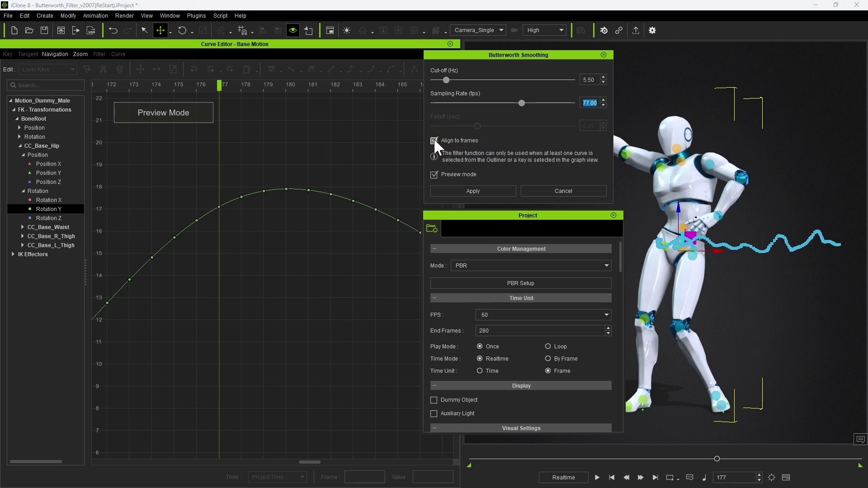